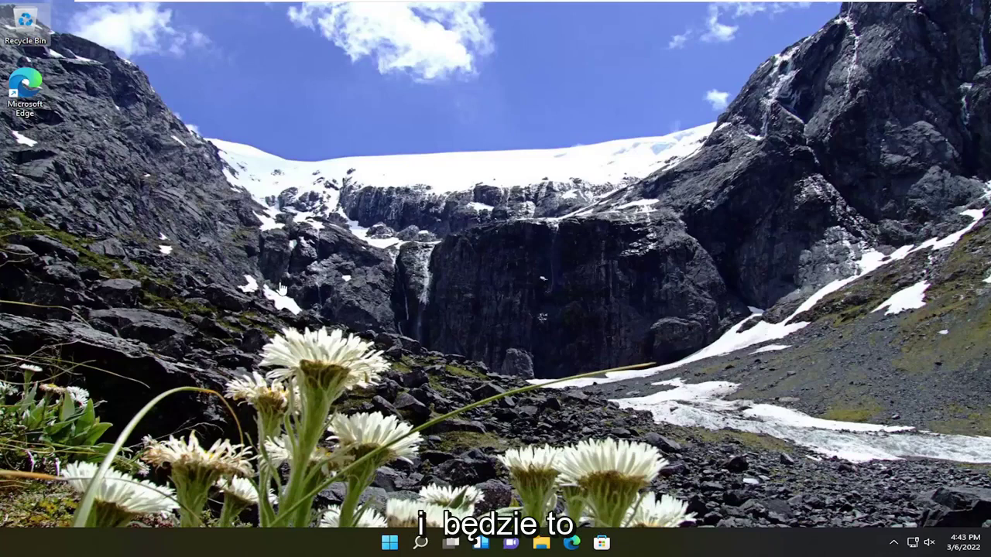
# - Search Windows for regedit and run Registry Editor as administrator
pyautogui.click(420, 544)
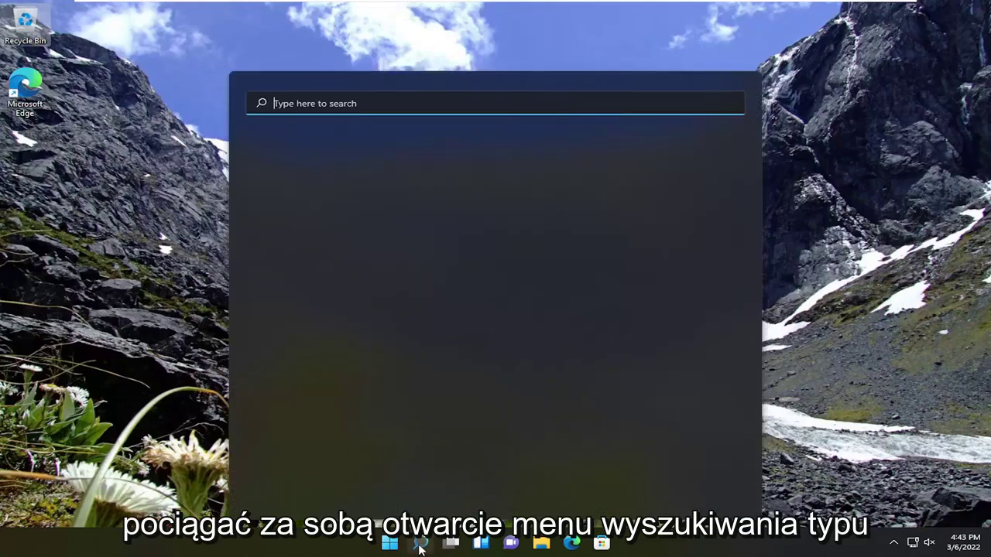
pyautogui.write('reg')
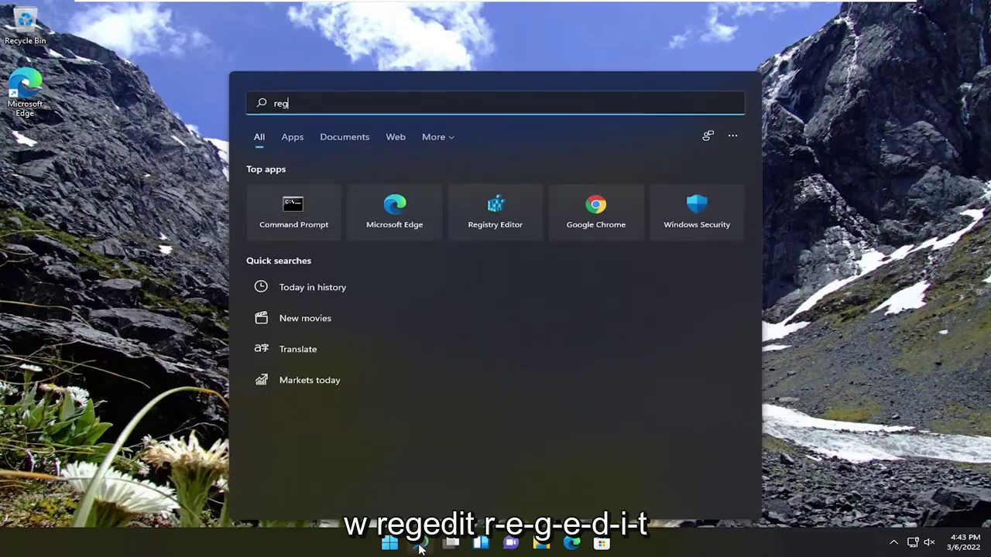
pyautogui.write('edit')
pyautogui.press('BackSpace')
pyautogui.press('BackSpace')
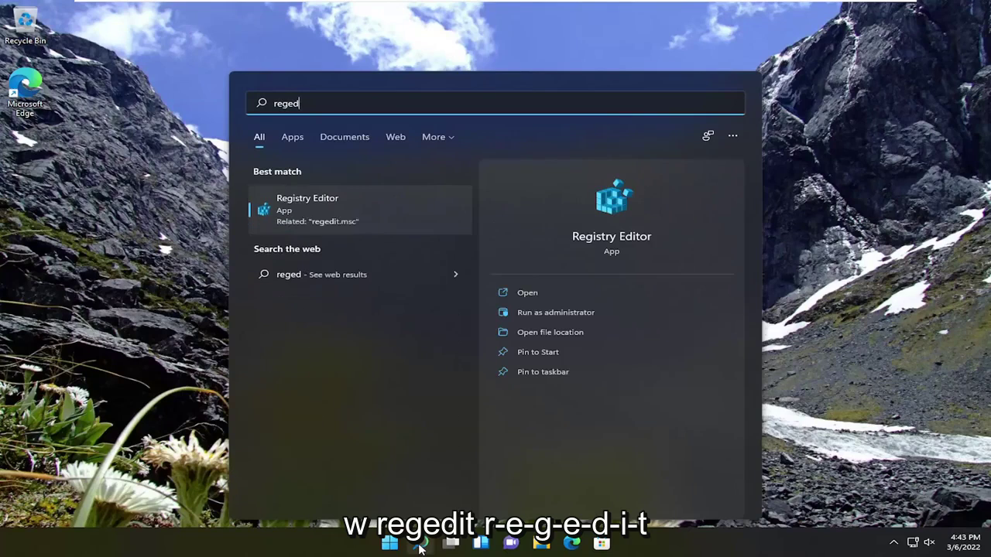
pyautogui.write('it')
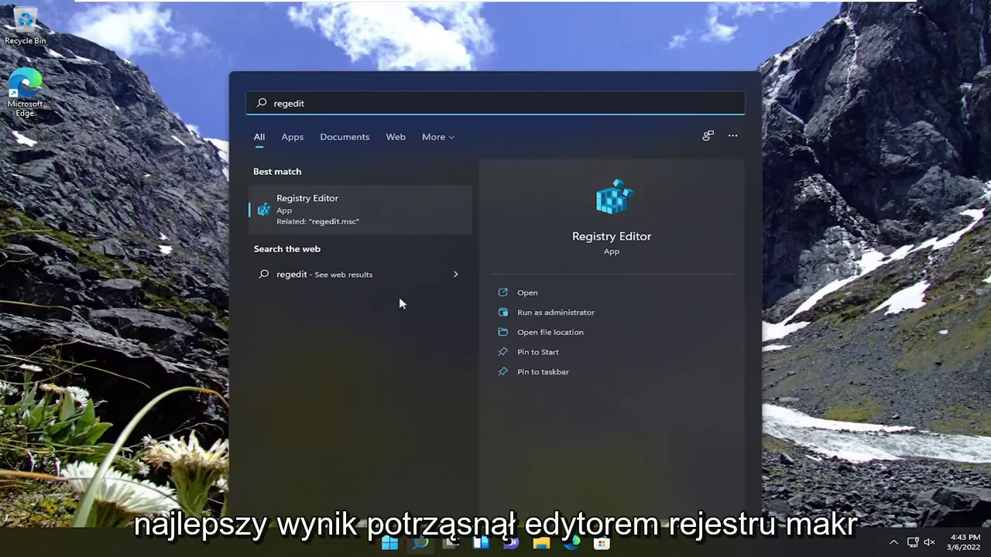
pyautogui.rightClick(307, 213)
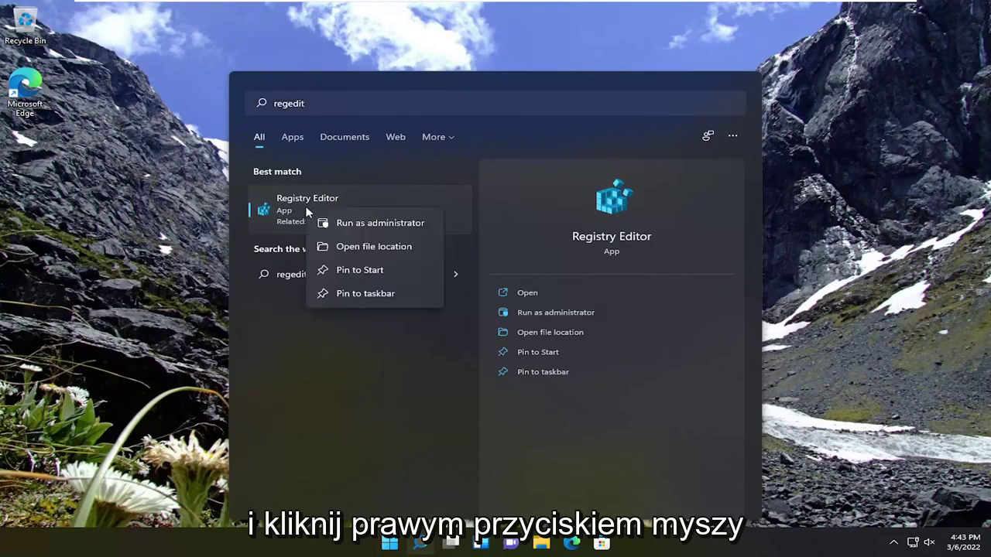
pyautogui.click(362, 224)
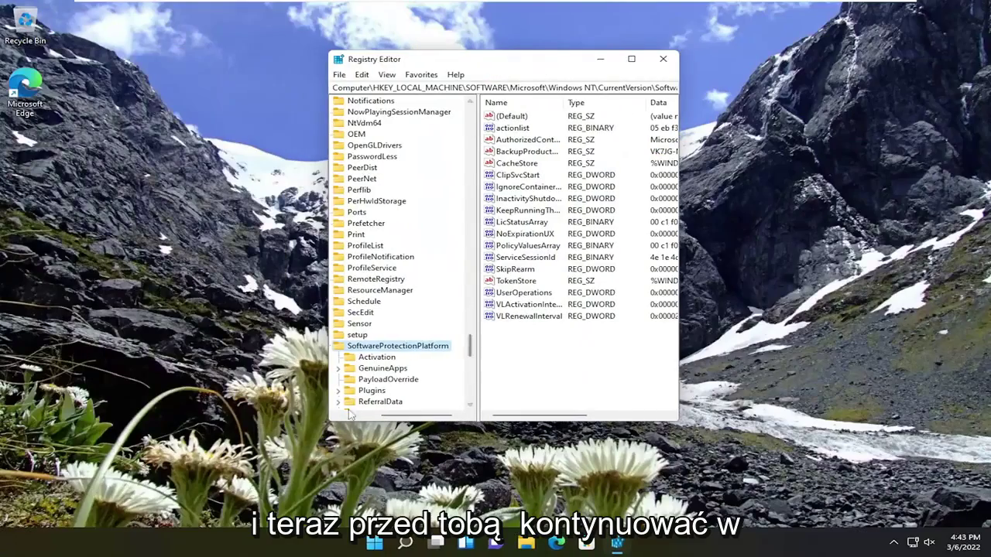
# - Enlarge the Registry Editor window and collapse the whole key tree back to the Computer root
pyautogui.moveTo(329, 425); pyautogui.dragTo(68, 470)
pyautogui.moveTo(299, 62); pyautogui.dragTo(451, 60)
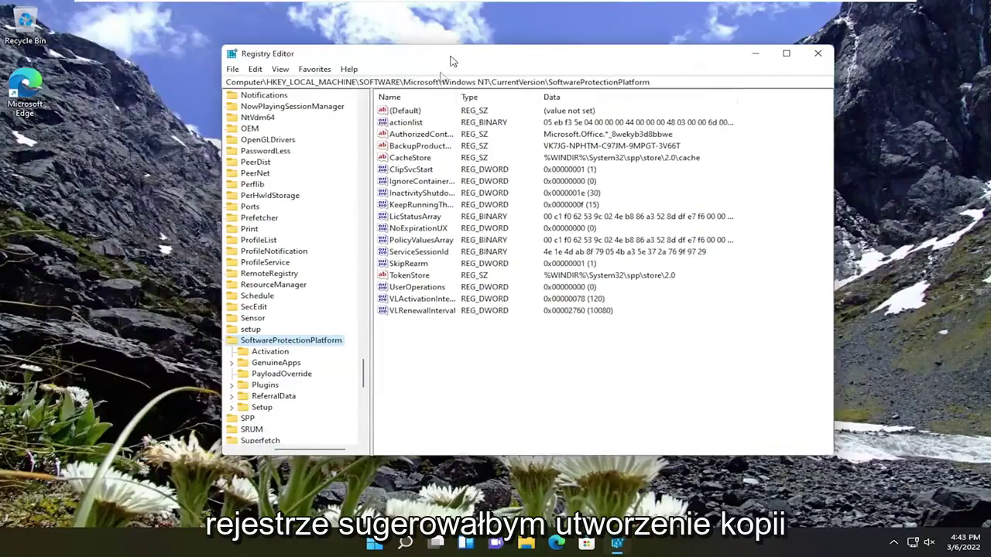
pyautogui.click(232, 342)
pyautogui.moveTo(362, 372); pyautogui.dragTo(368, 133)
pyautogui.moveTo(334, 455); pyautogui.dragTo(291, 455)
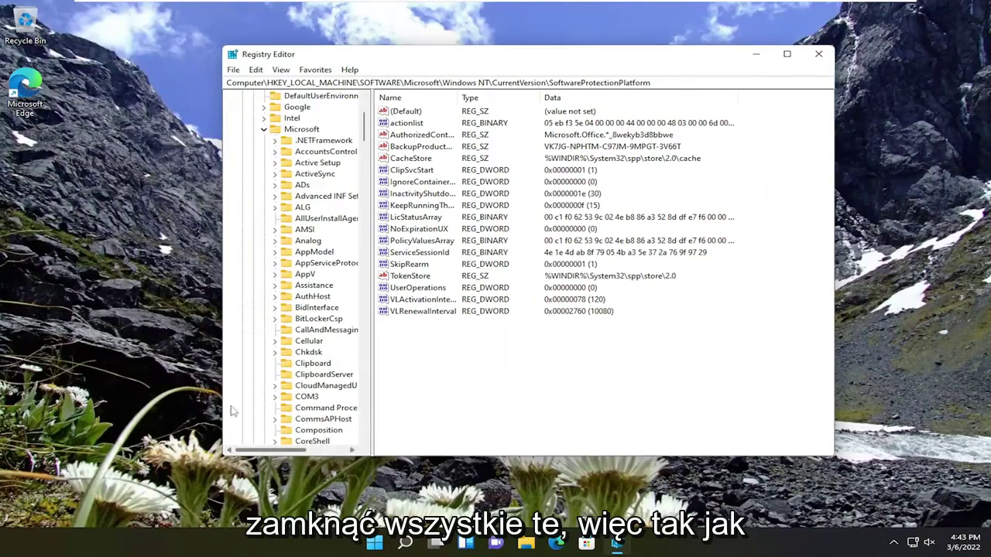
pyautogui.press('Left')
pyautogui.press('Left')
pyautogui.press('Left')
pyautogui.press('Left')
pyautogui.press('Left')
pyautogui.press('Left')
pyautogui.press('Left')
pyautogui.press('Left')
pyautogui.press('Left')
pyautogui.press('Left')
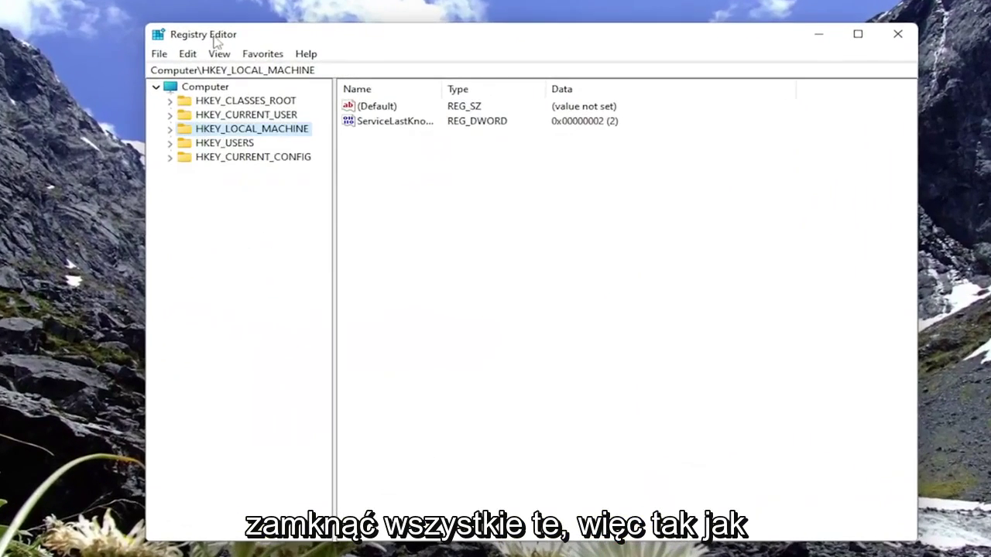
pyautogui.moveTo(236, 39); pyautogui.dragTo(217, 36)
pyautogui.click(169, 80)
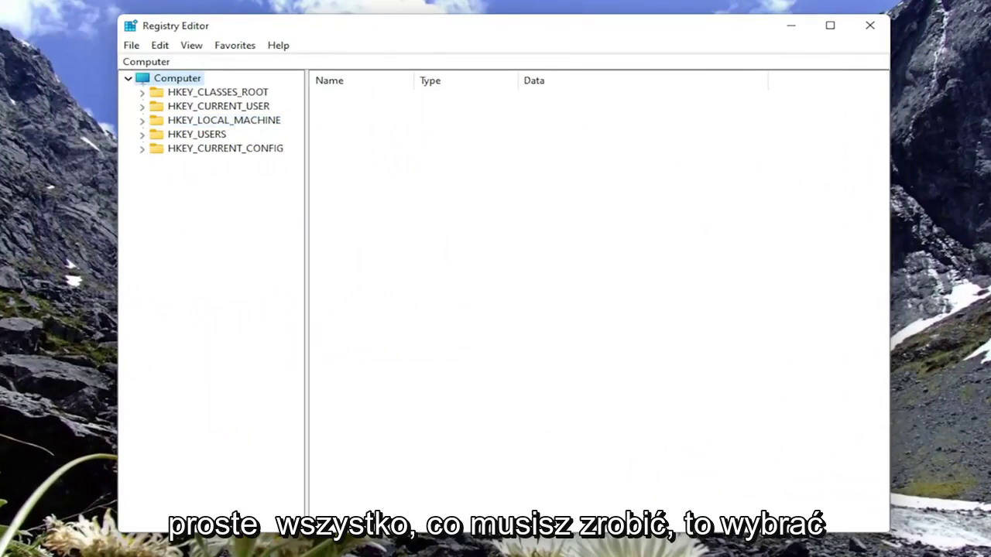
# - Look at the registry export dialog and the registry import dialog, closing each without choosing a file
pyautogui.click(133, 47)
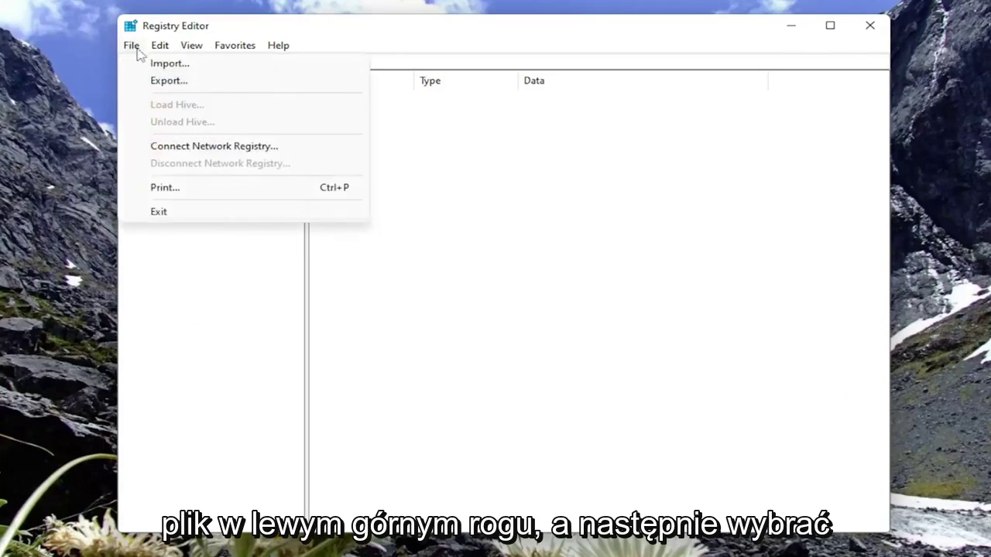
pyautogui.click(163, 82)
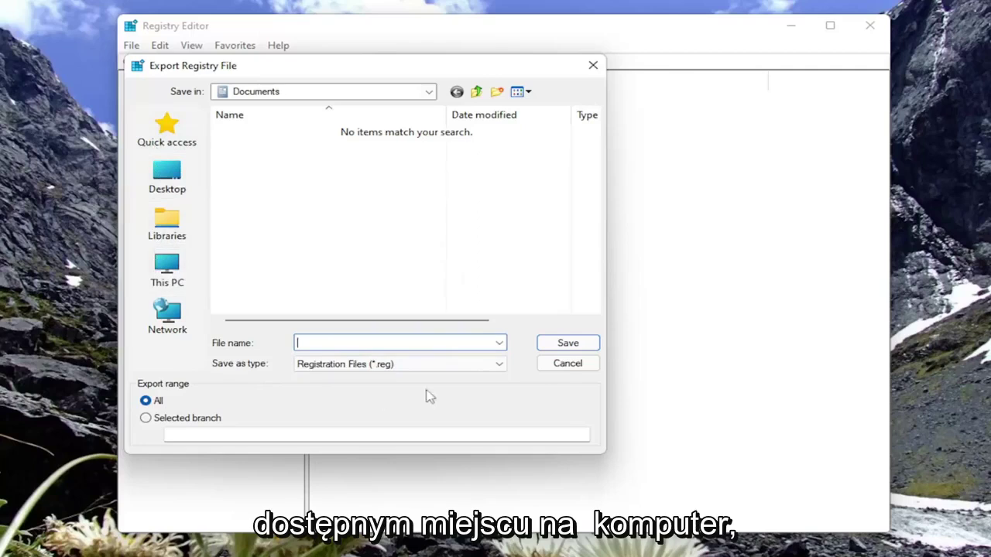
pyautogui.click(565, 366)
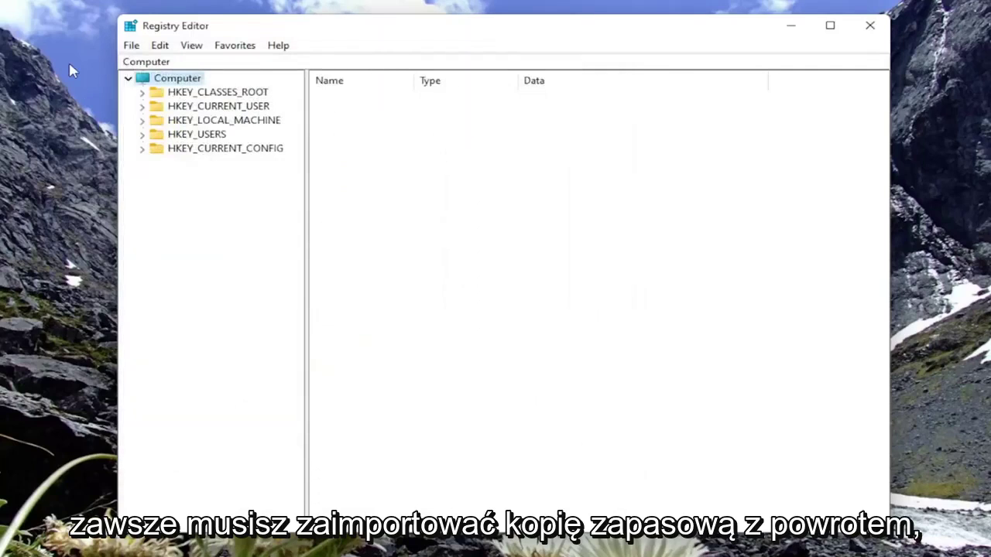
pyautogui.click(132, 47)
pyautogui.click(155, 63)
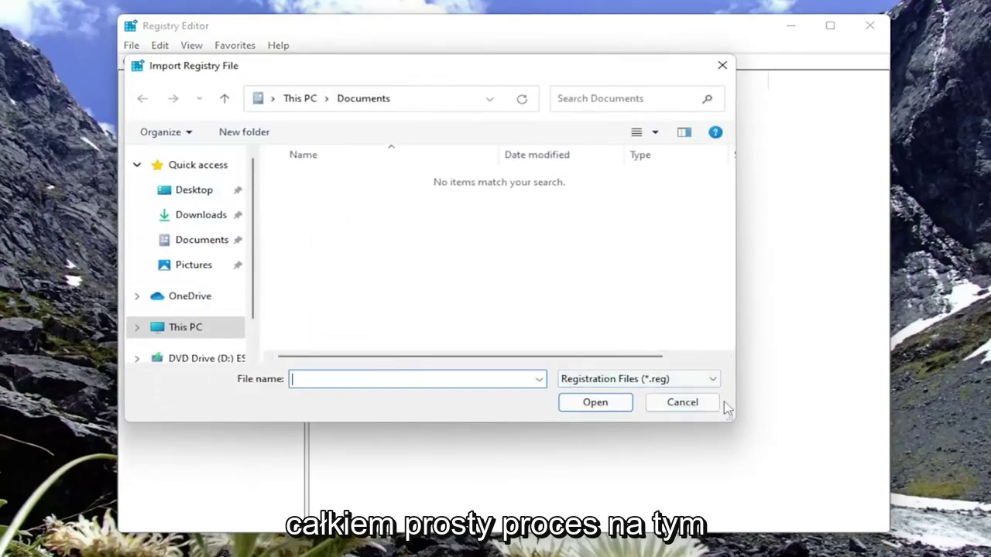
pyautogui.click(685, 402)
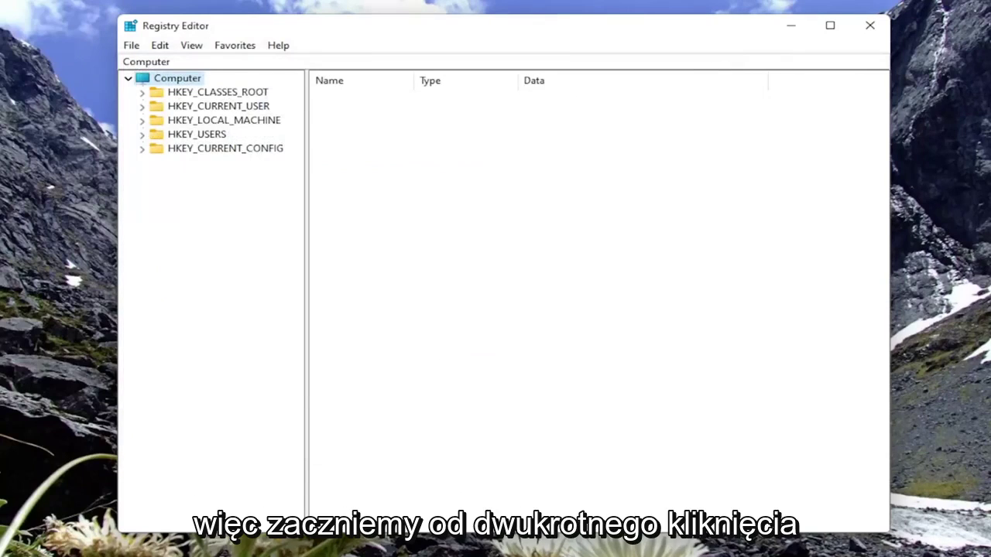
# - Expand the registry path HKEY_LOCAL_MACHINE\SYSTEM\CurrentControlSet\Services
pyautogui.doubleClick(213, 124)
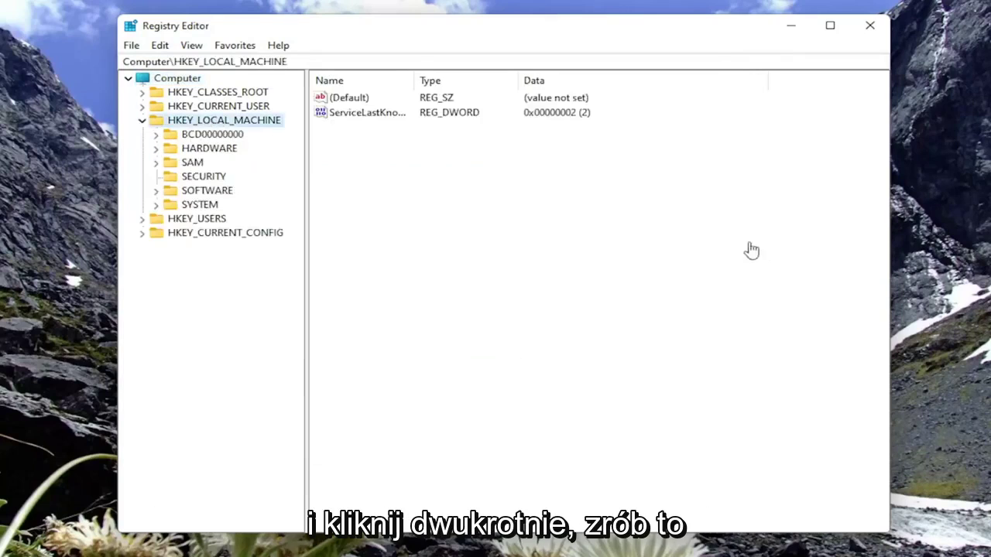
pyautogui.doubleClick(195, 206)
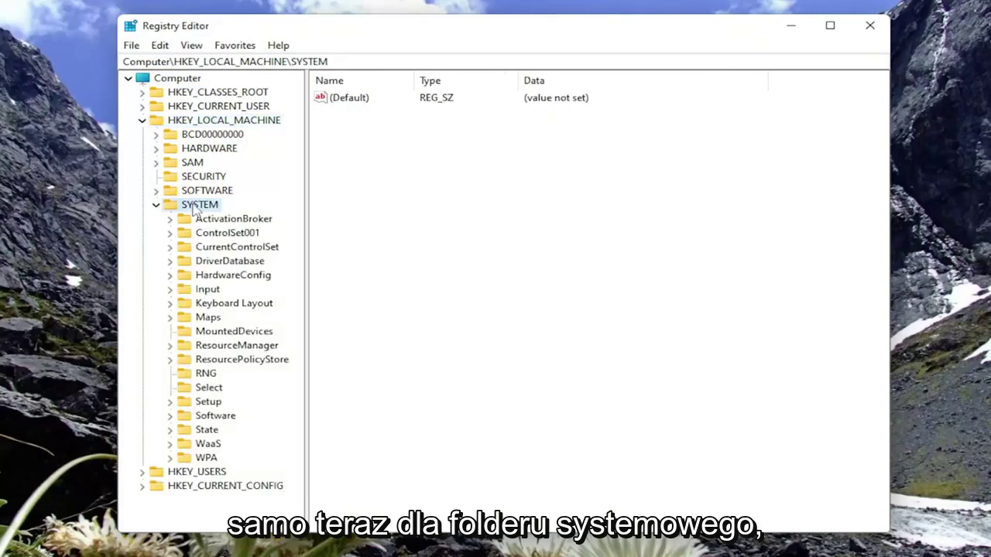
pyautogui.doubleClick(234, 248)
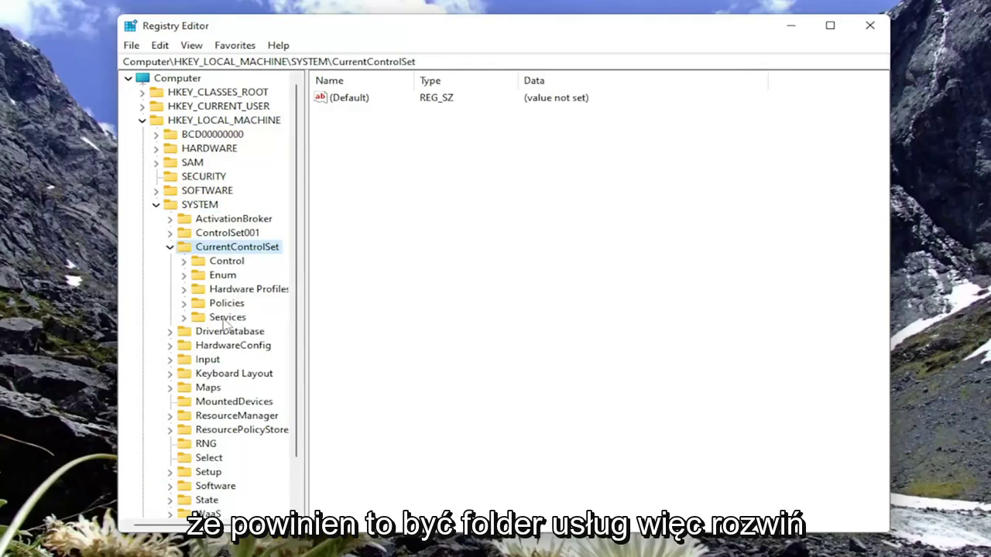
pyautogui.doubleClick(226, 318)
# - Find and select the USBSTOR key among the Services subkeys
pyautogui.scroll(-3, 248, 278)
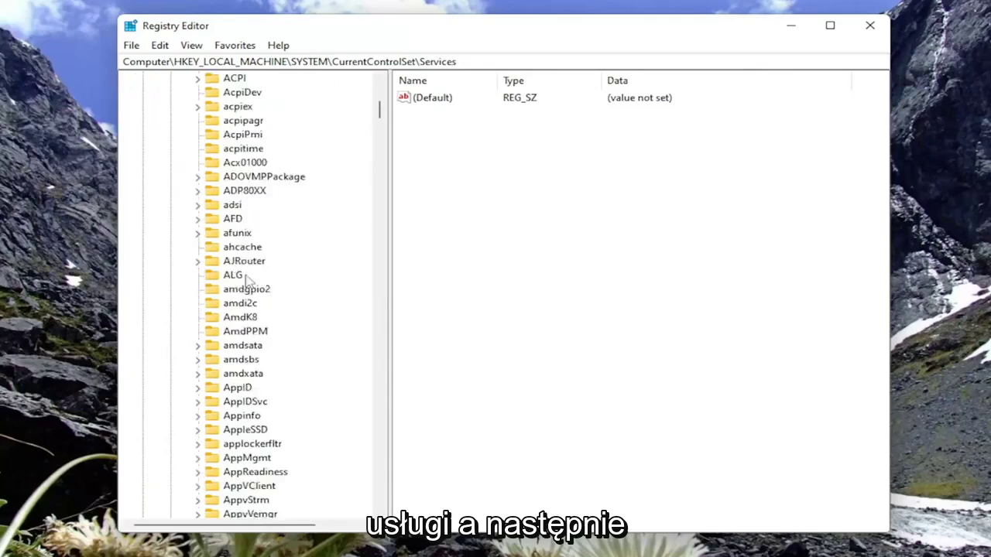
pyautogui.scroll(-10, 275, 224)
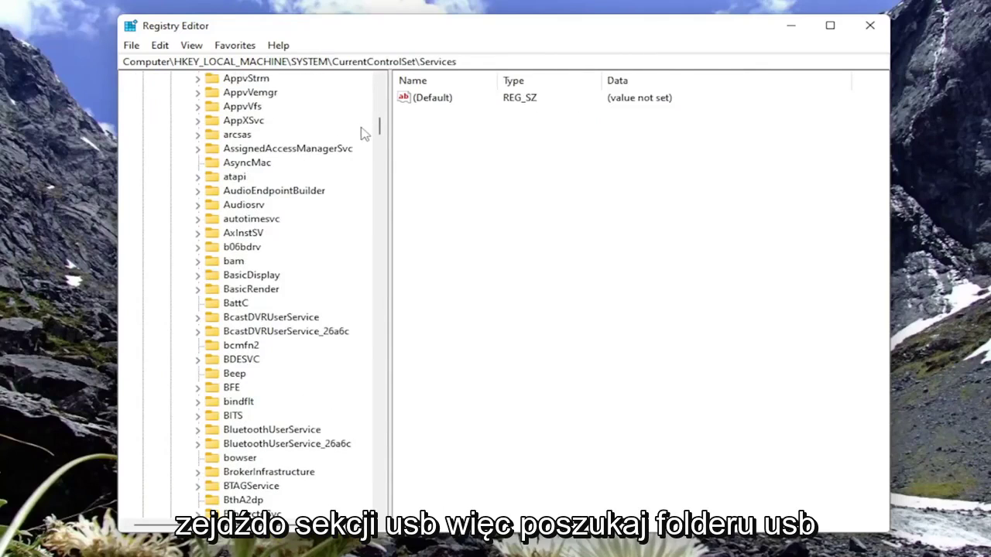
pyautogui.moveTo(380, 127); pyautogui.dragTo(398, 407)
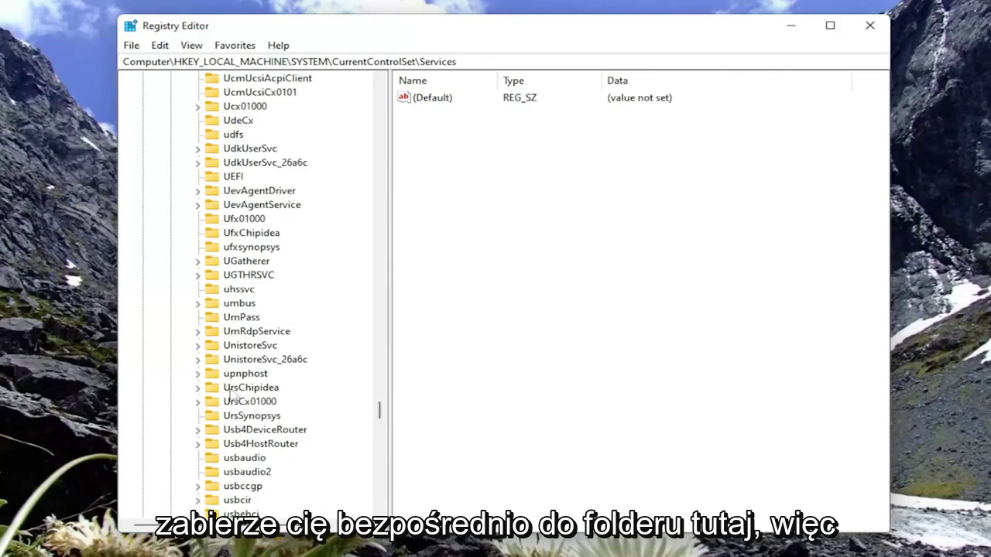
pyautogui.click(255, 430)
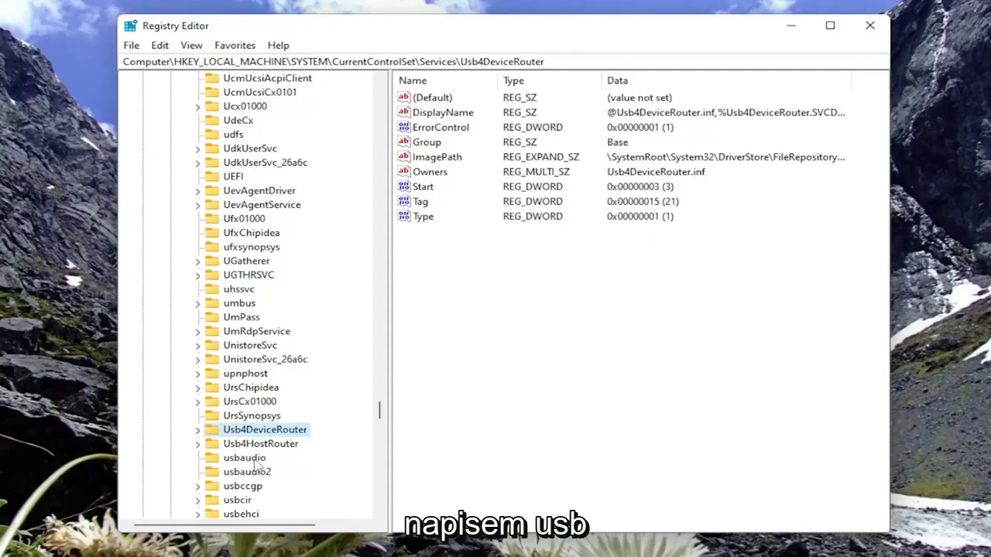
pyautogui.write('usbstor')
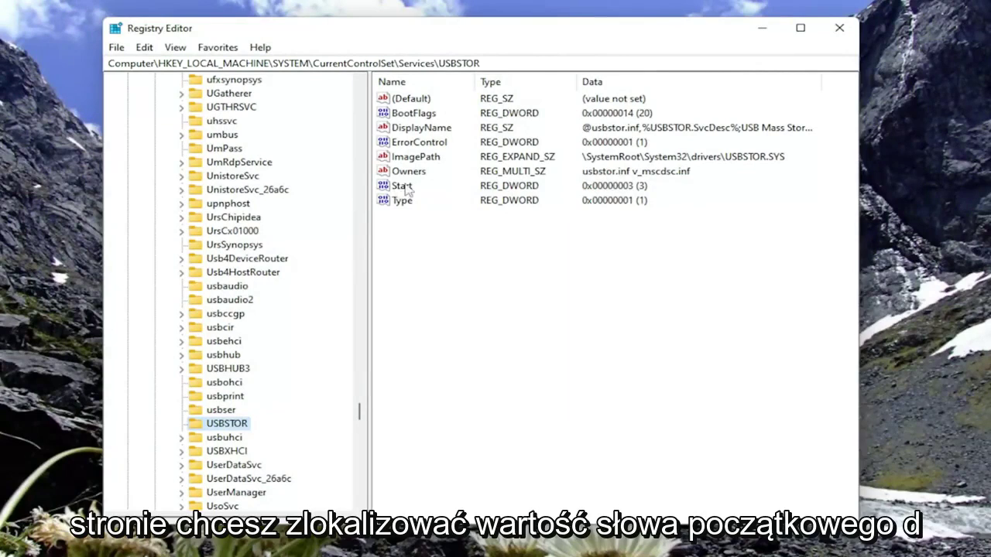
# - Open the Start DWORD of USBSTOR for editing and enter 3 as its value data
pyautogui.click(404, 186)
pyautogui.doubleClick(404, 187)
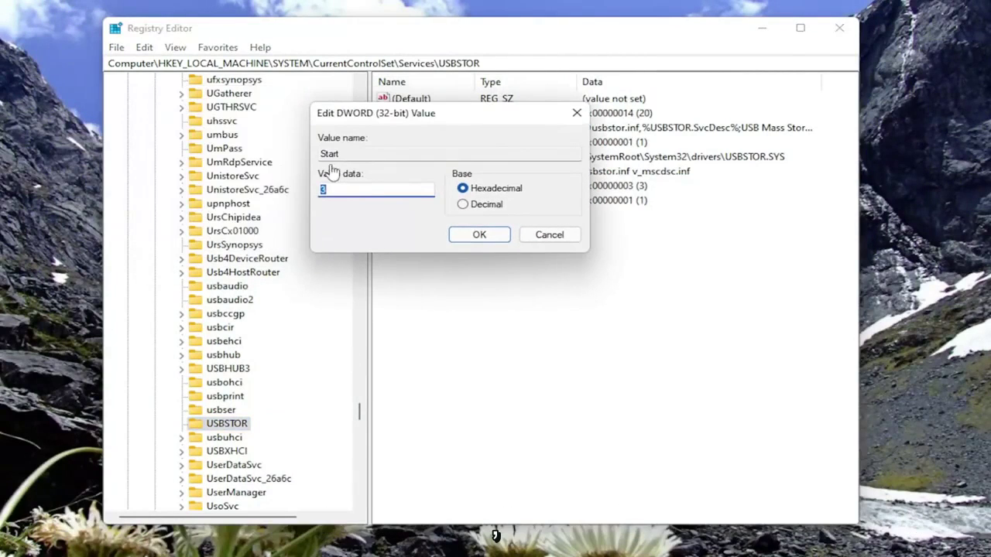
pyautogui.write('3')
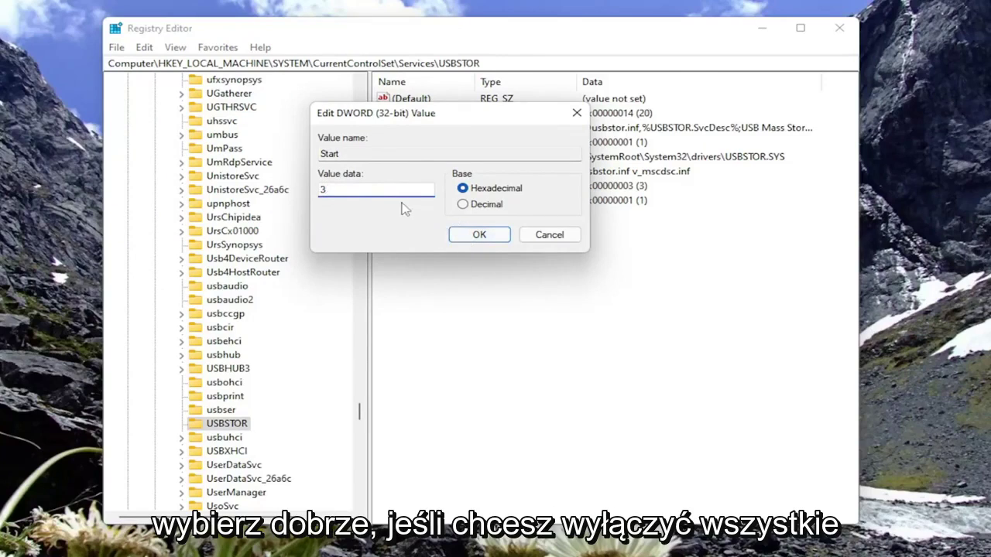
# - Try 4, the setting that disables USB storage, as the value data of Start
pyautogui.hotkey('ctrl', 'a')
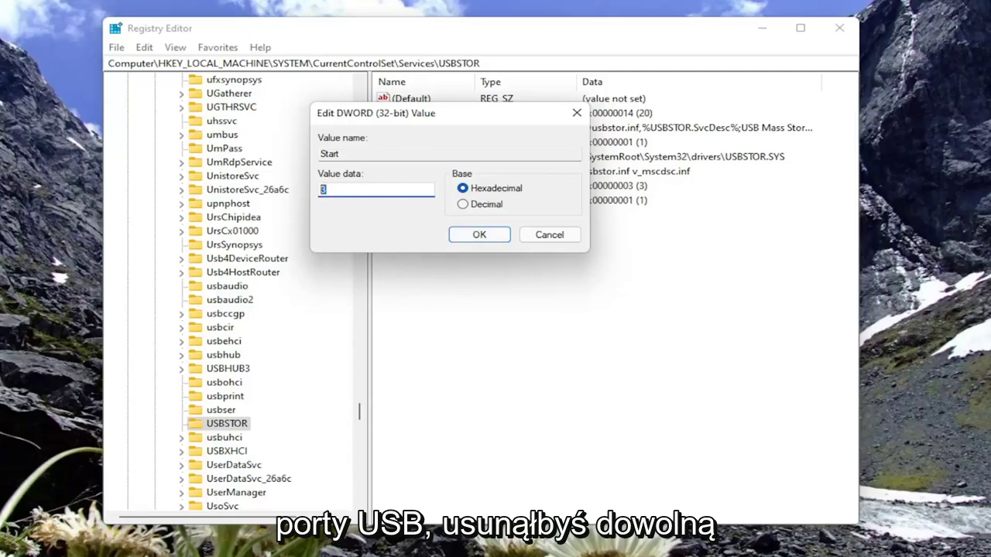
pyautogui.press('BackSpace')
pyautogui.write('4')
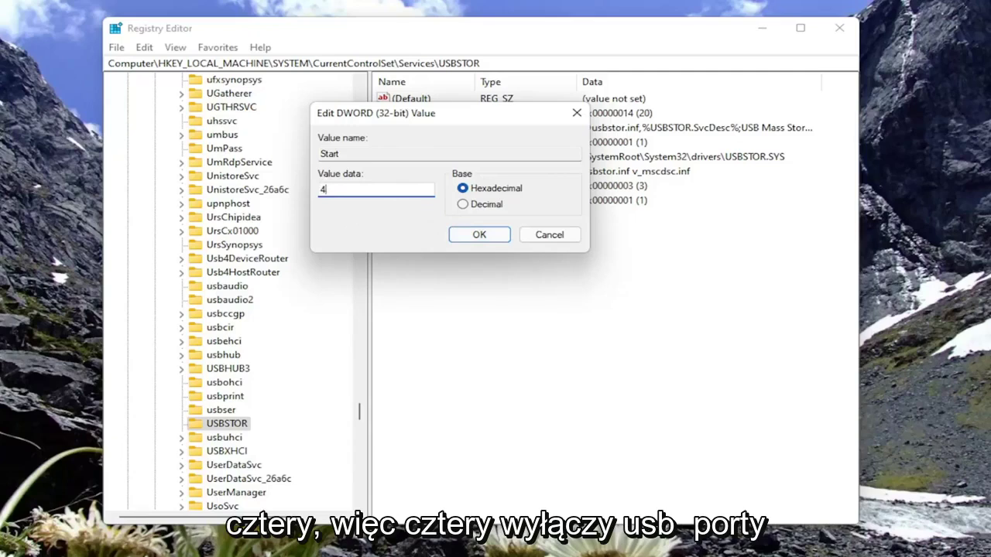
# - Set the Start value data back to 3 and save the DWORD
pyautogui.press('BackSpace')
pyautogui.write('3')
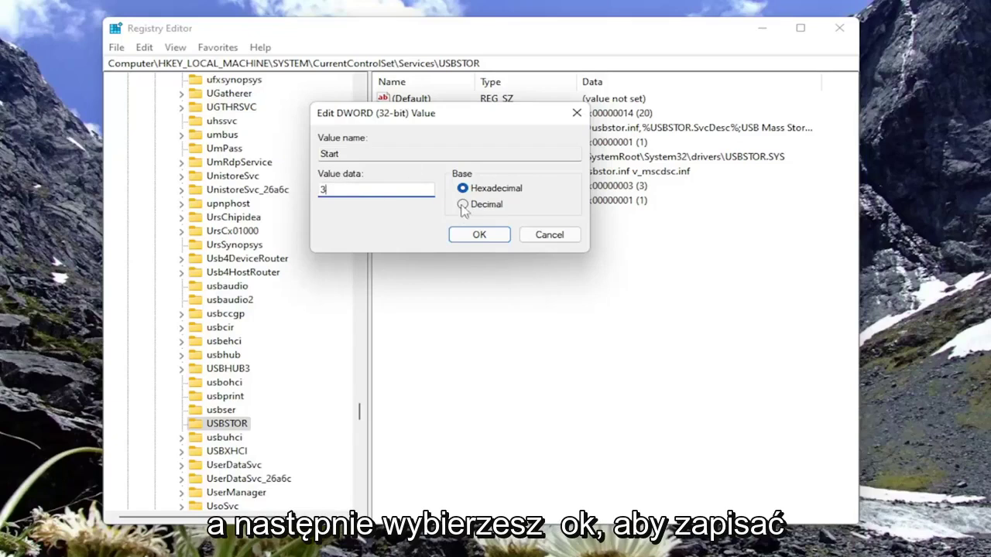
pyautogui.click(479, 234)
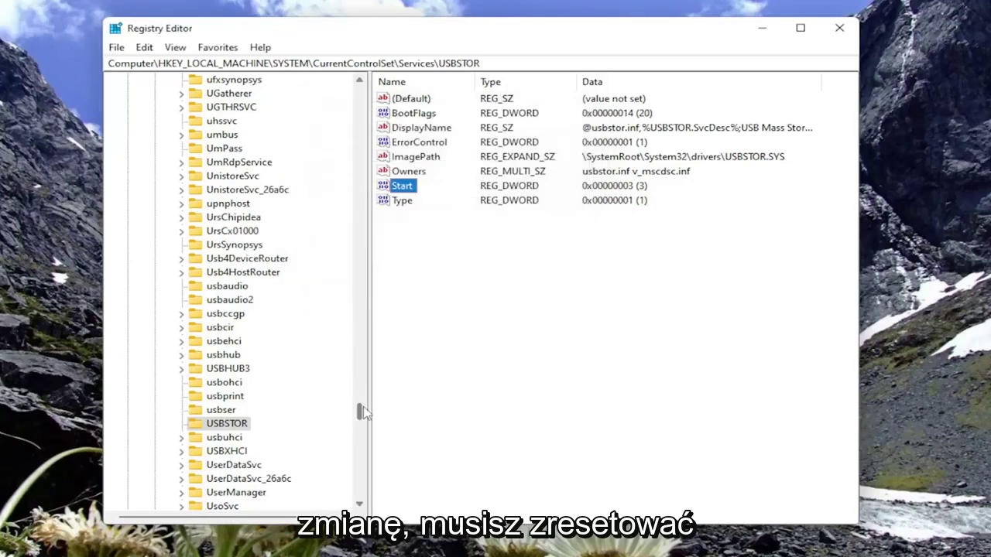
# - Collapse the expanded registry keys back to the Computer root and close Registry Editor
pyautogui.moveTo(357, 411); pyautogui.dragTo(332, 81)
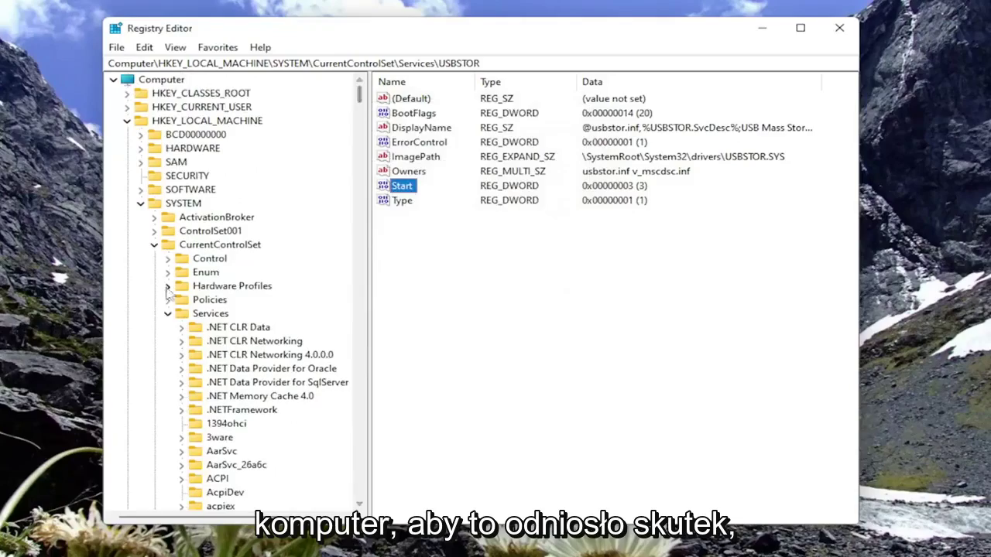
pyautogui.click(167, 313)
pyautogui.click(154, 244)
pyautogui.click(140, 203)
pyautogui.click(127, 121)
pyautogui.click(161, 80)
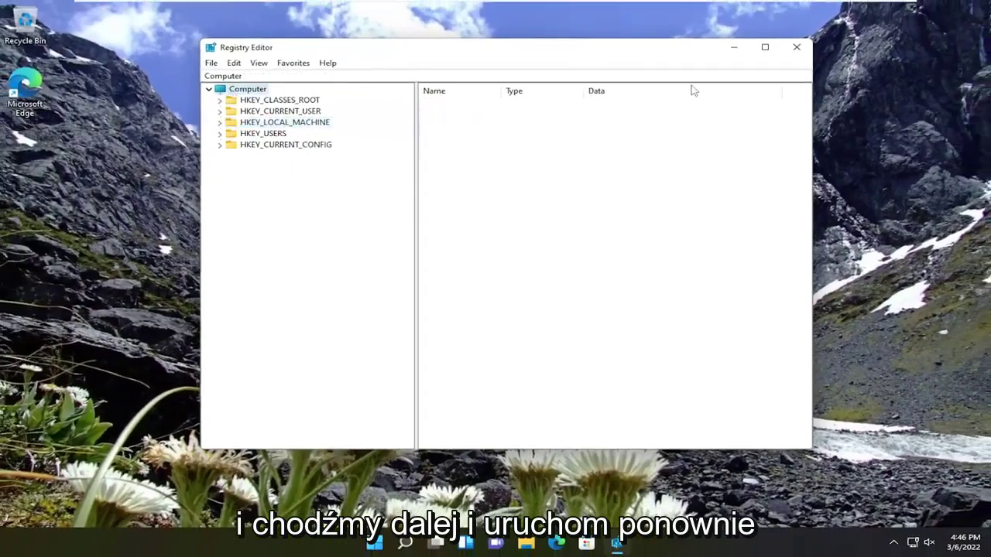
pyautogui.click(794, 48)
# - Bring up the Windows shut down or sign out choices to restart the computer
pyautogui.rightClick(389, 544)
pyautogui.moveTo(384, 496)
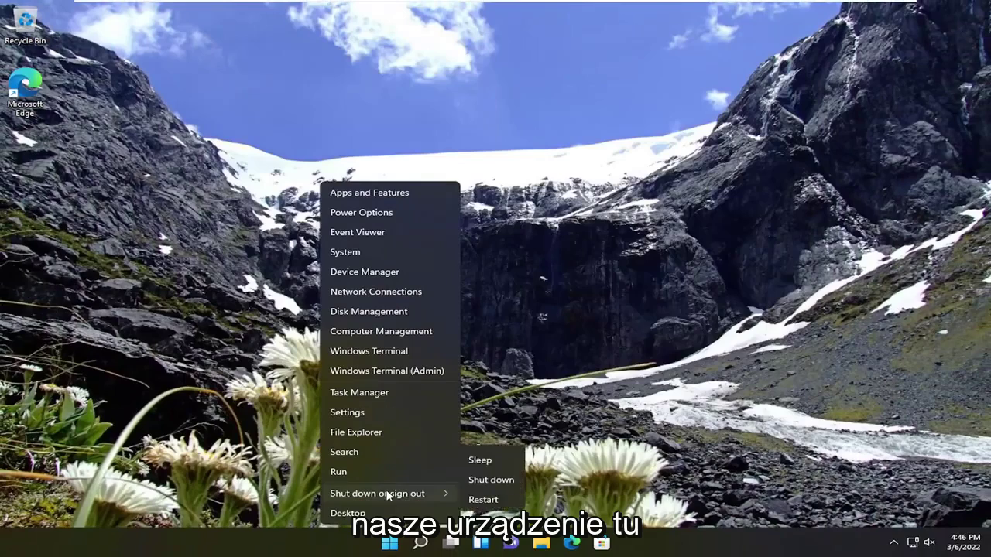